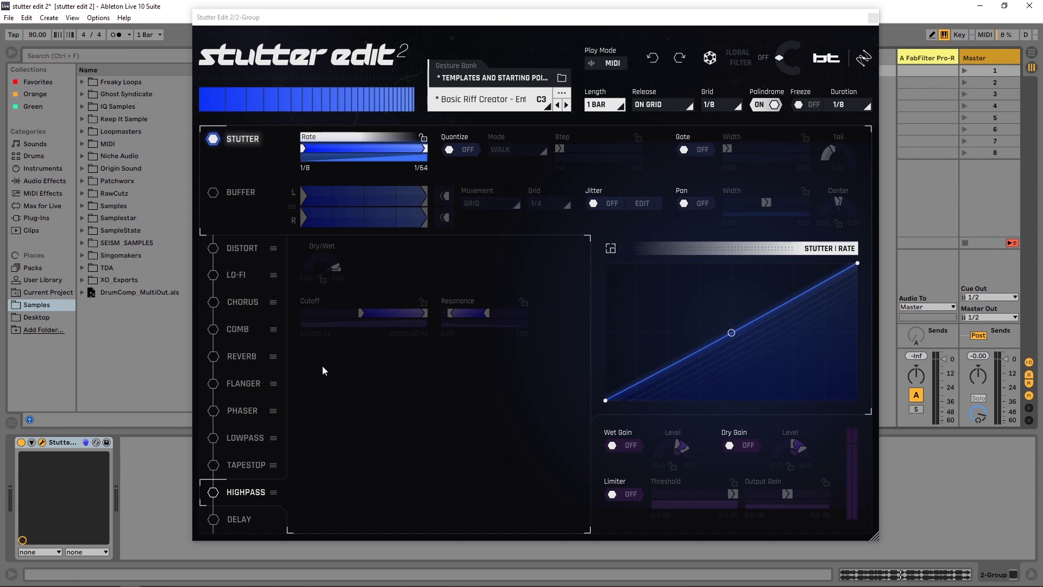
# Step: Preview each effect module from Distort through Lo-fi, Chorus, Comb, Reverb, Flanger, Phaser, Lowpass, Tapestop, Highpass, ending on Delay
pyautogui.click(245, 253)
pyautogui.click(239, 275)
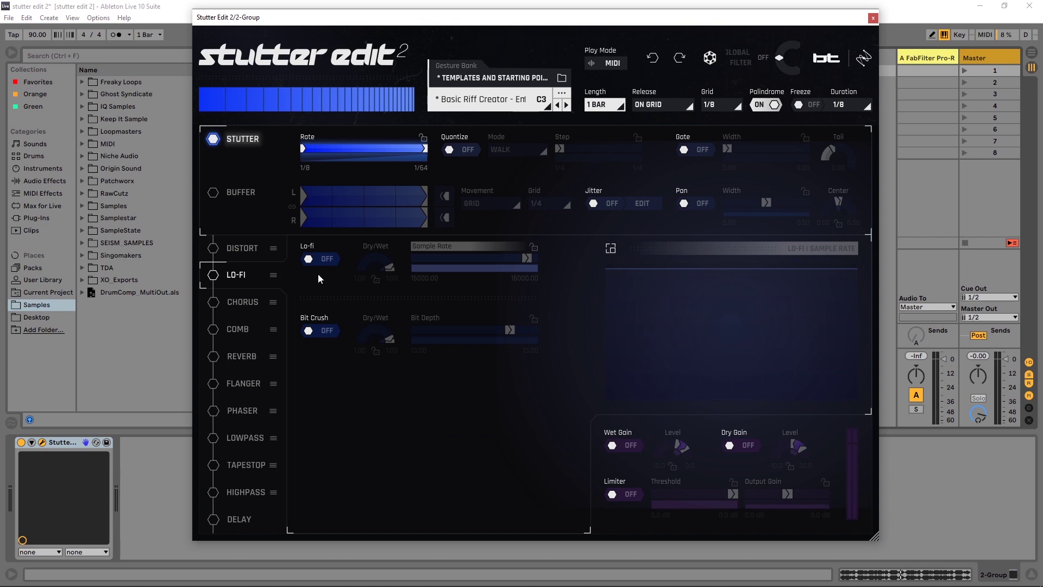
pyautogui.click(247, 305)
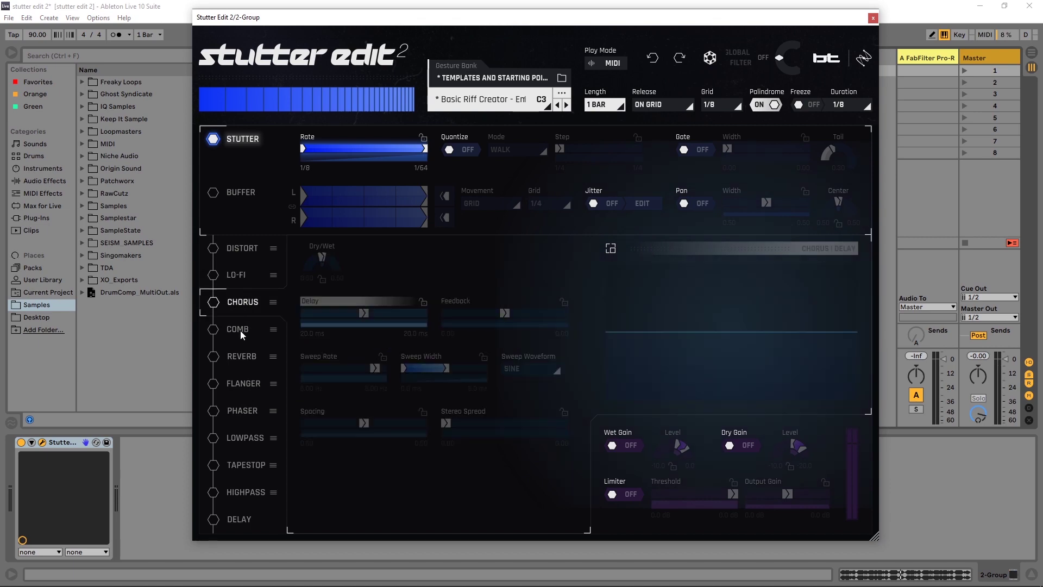
pyautogui.click(240, 330)
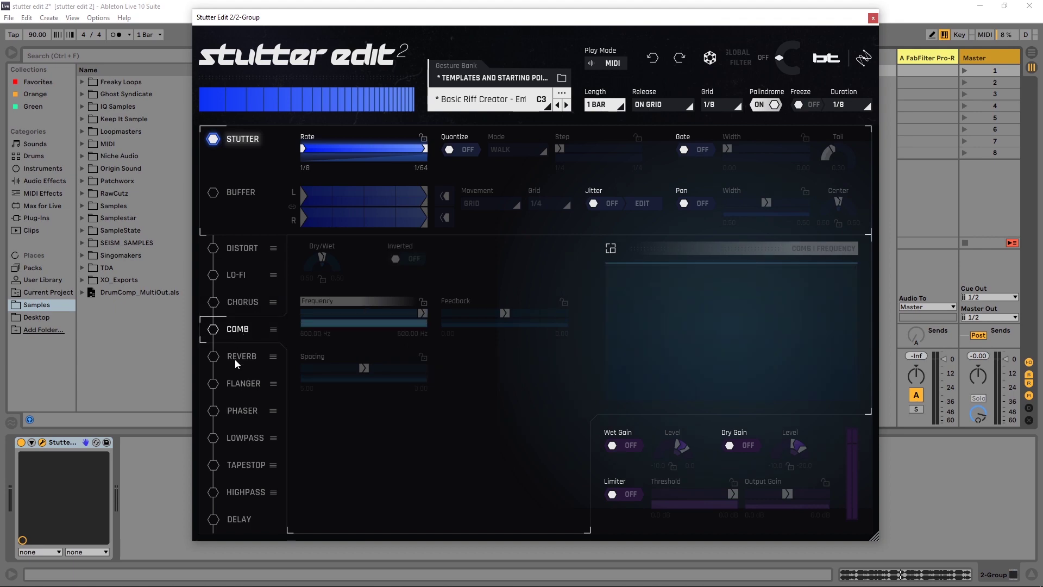
pyautogui.click(235, 358)
pyautogui.click(239, 386)
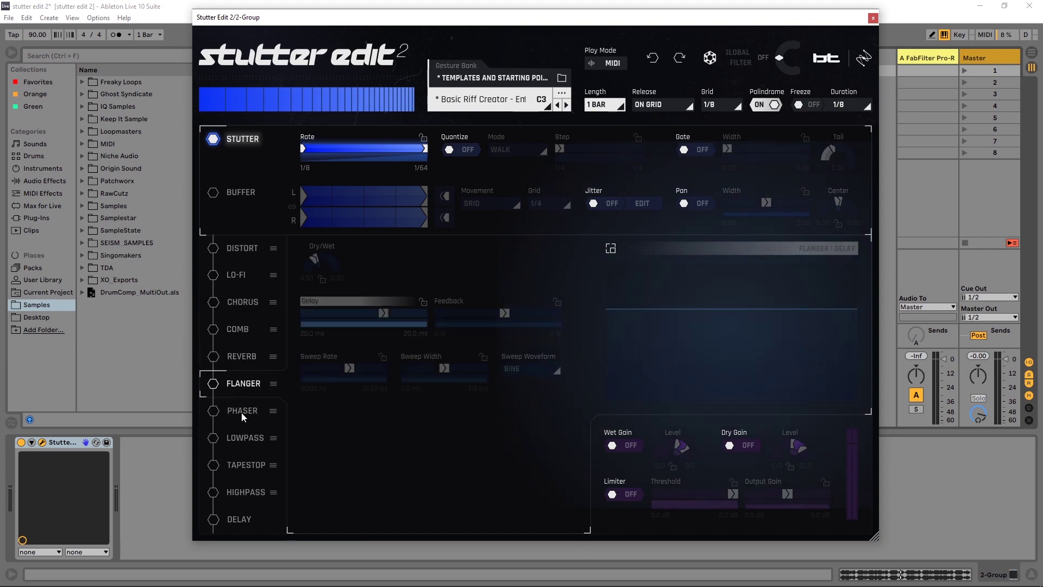
pyautogui.click(241, 415)
pyautogui.click(256, 433)
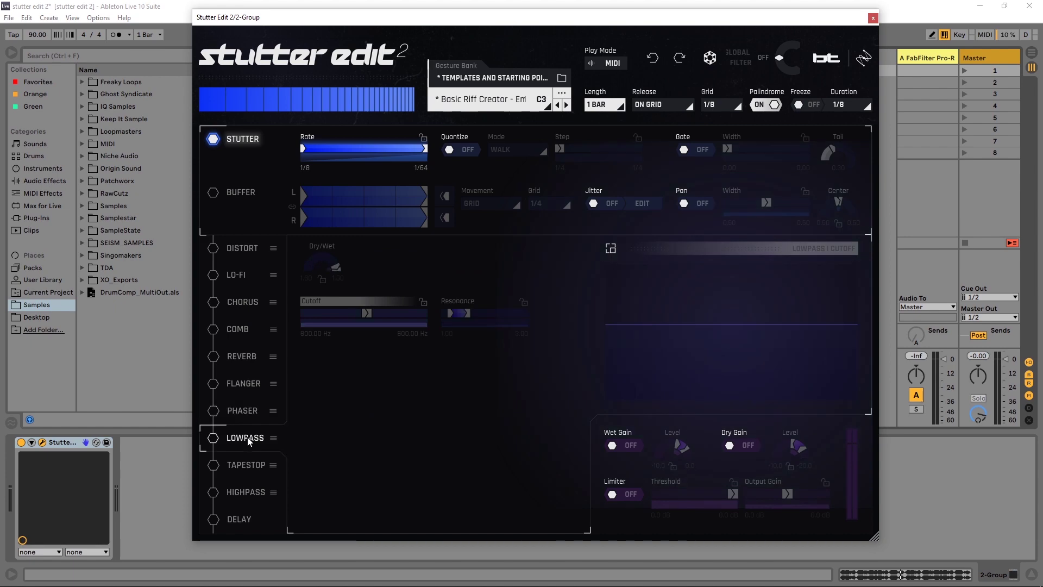
pyautogui.click(240, 466)
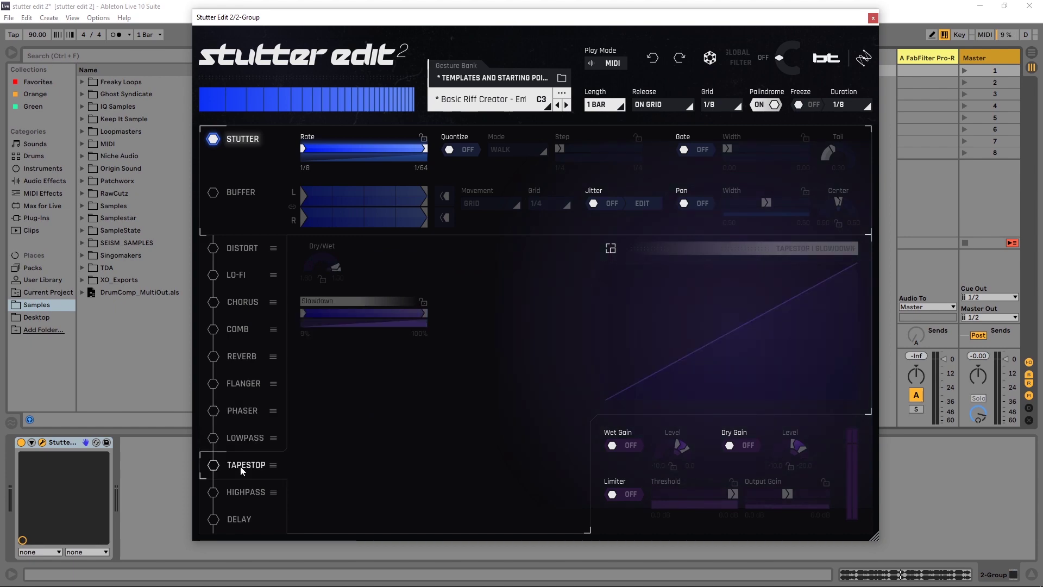
pyautogui.click(241, 494)
pyautogui.click(236, 520)
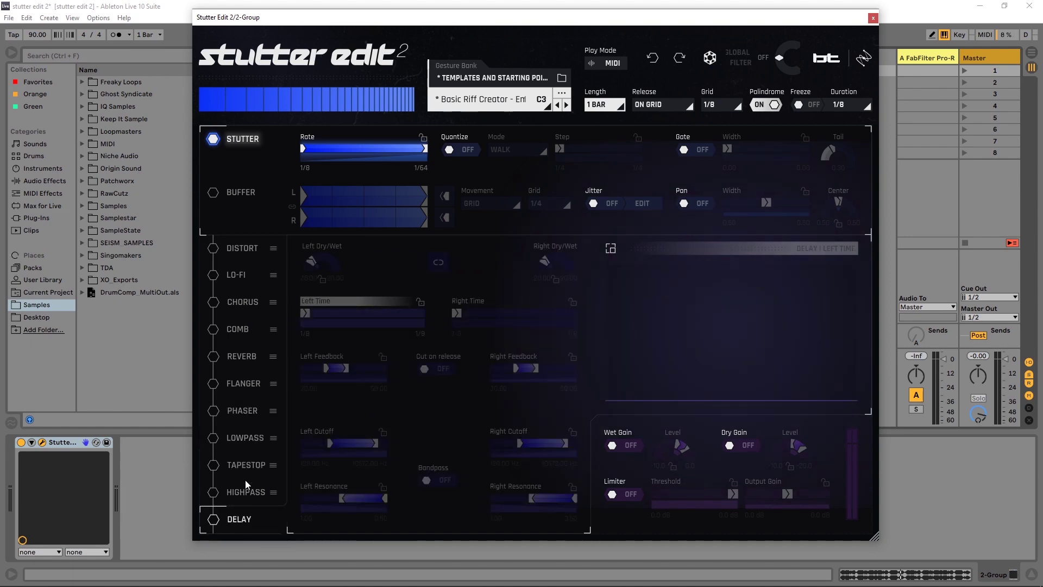
# Step: Move Tapestop up the effect chain, then toggle the Reverb module off and back on
pyautogui.moveTo(275, 469); pyautogui.dragTo(247, 334)
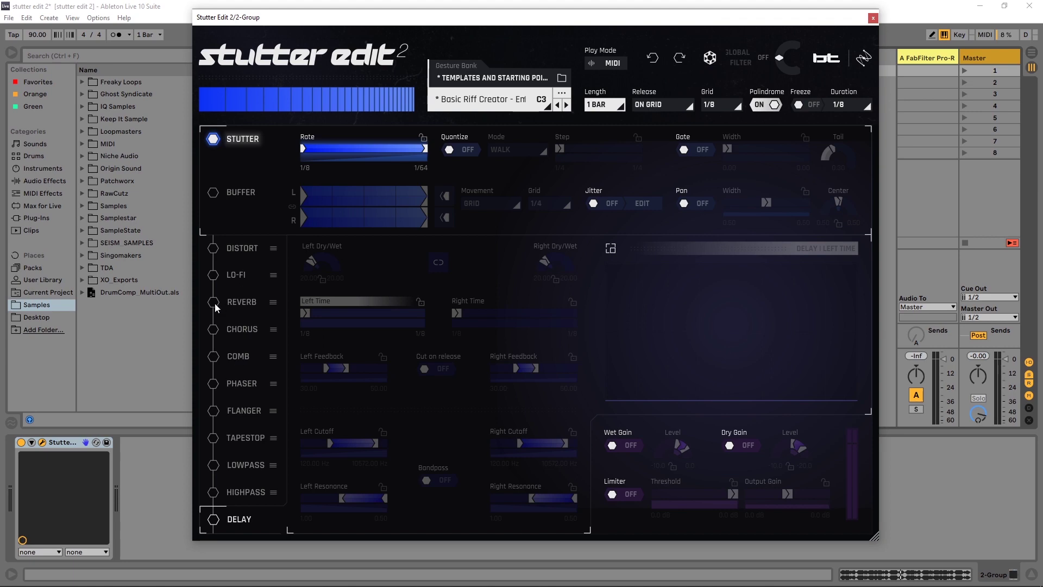
pyautogui.click(236, 304)
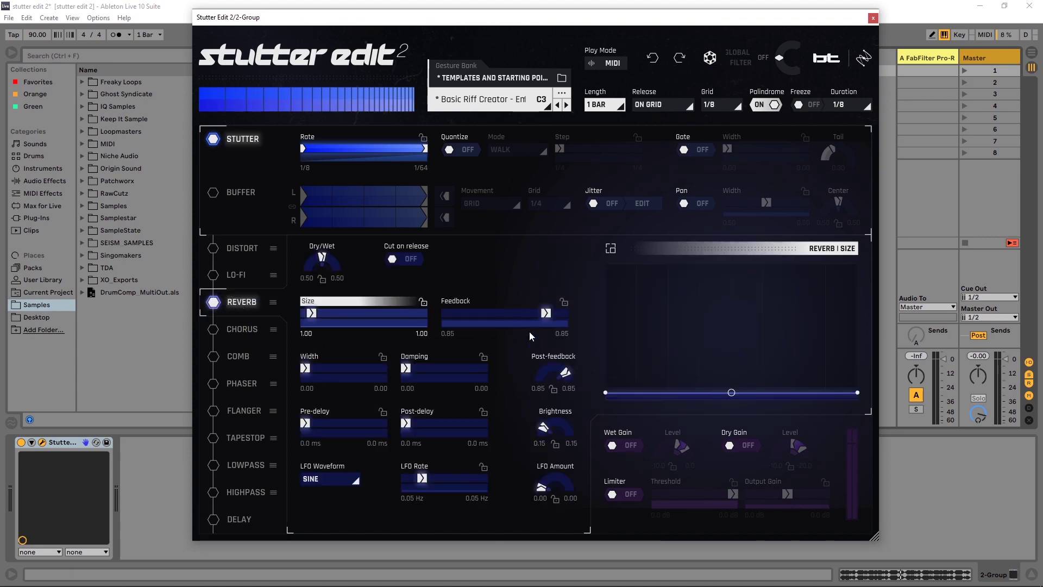
pyautogui.click(214, 303)
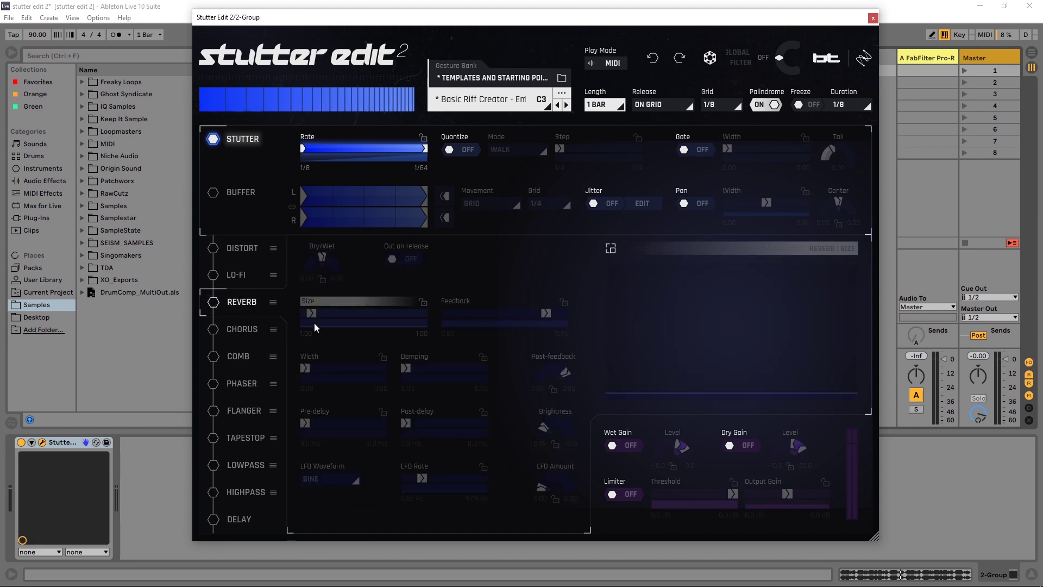
pyautogui.click(213, 302)
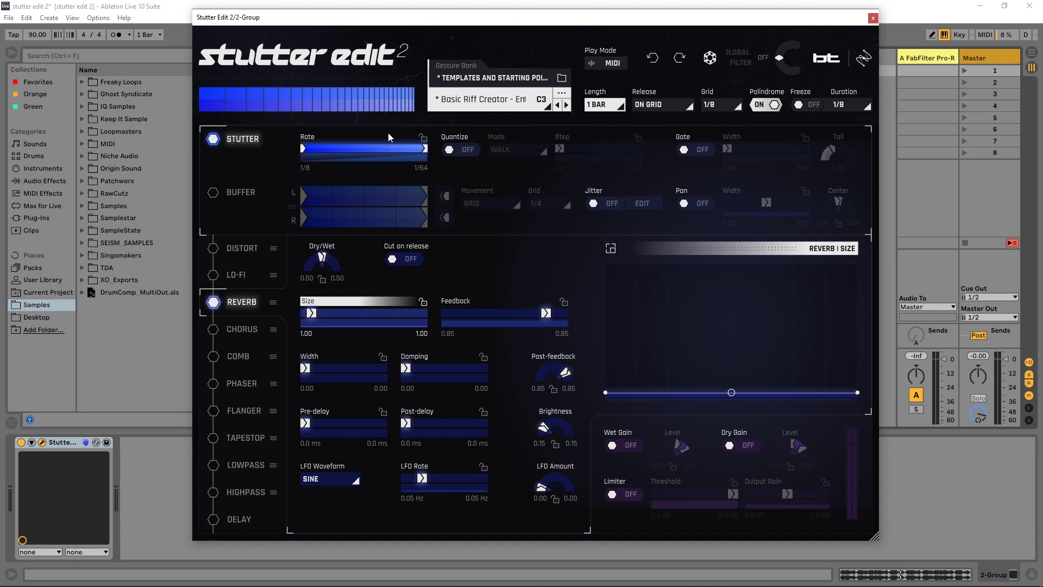
# Step: Start playback and lock Reverb Dry/Wet at a constant 0.29 and Size at 4.32
pyautogui.press('space')
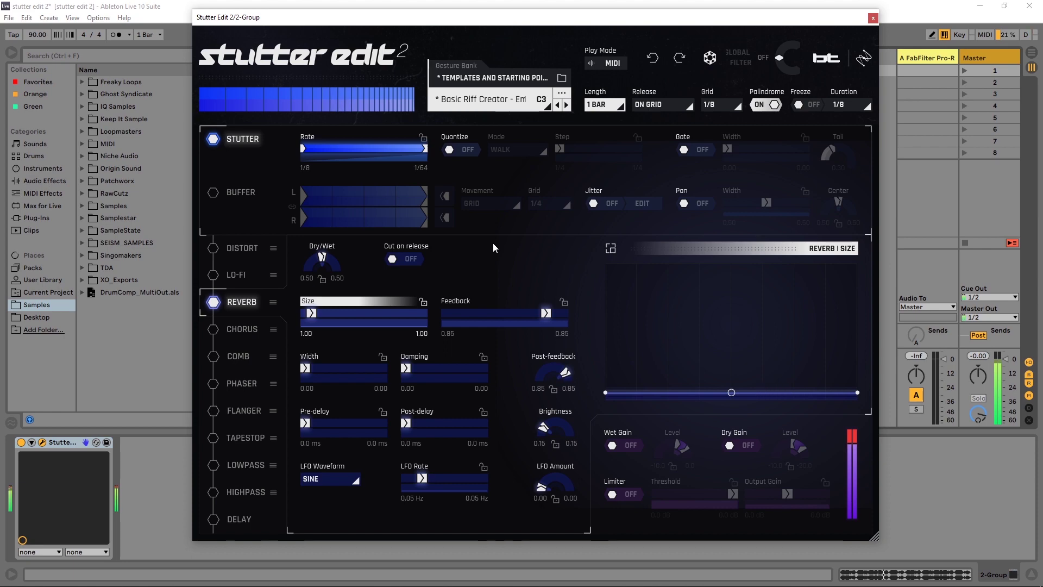
pyautogui.moveTo(322, 261); pyautogui.dragTo(322, 272)
pyautogui.click(423, 301)
pyautogui.click(344, 314)
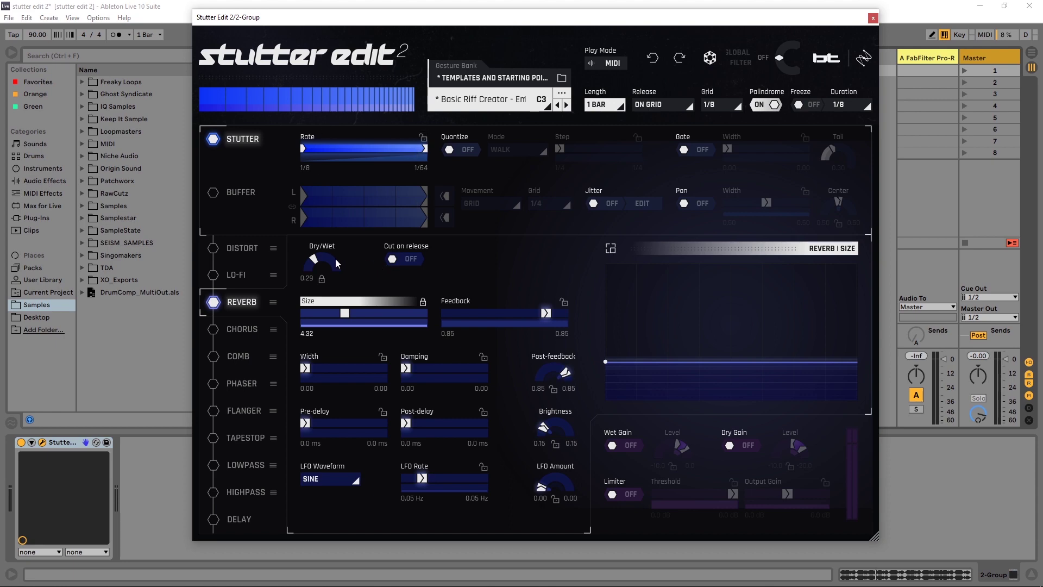
# Step: Unlock Reverb Dry/Wet and Size, start Size at 0.20 and Dry/Wet at 0.00
pyautogui.click(321, 279)
pyautogui.click(423, 301)
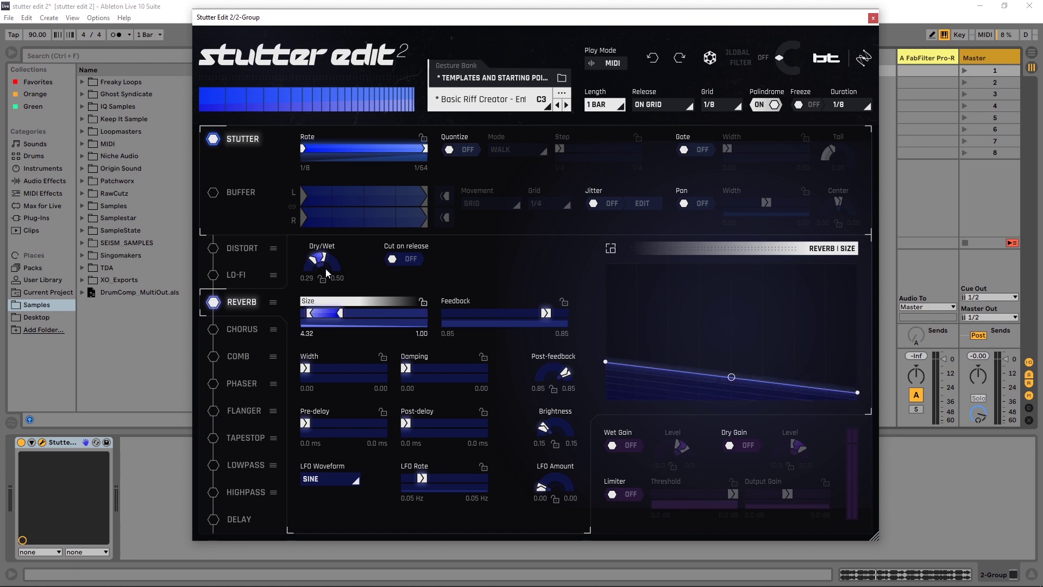
pyautogui.moveTo(605, 362); pyautogui.dragTo(605, 400)
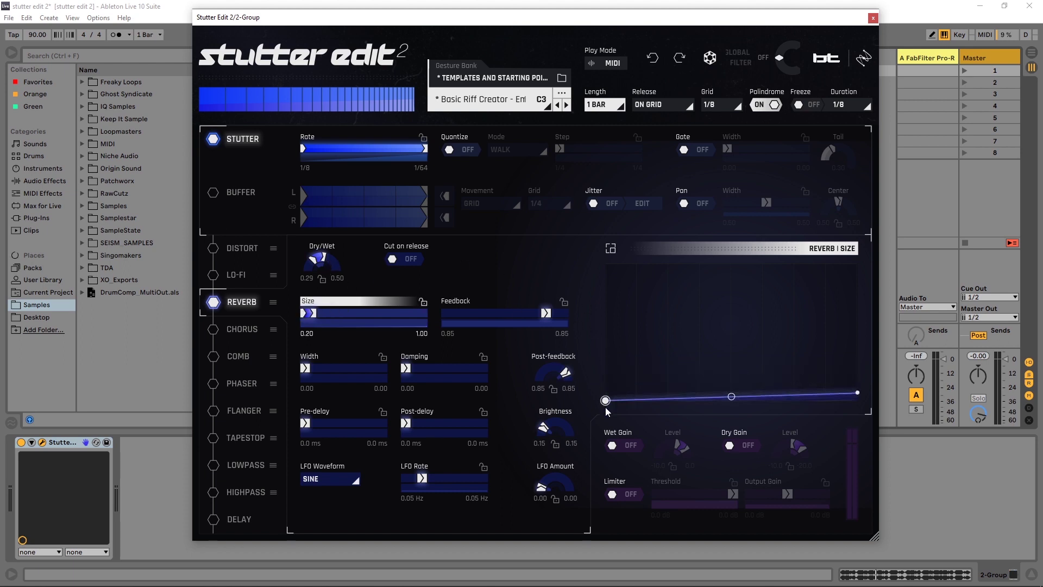
pyautogui.click(320, 265)
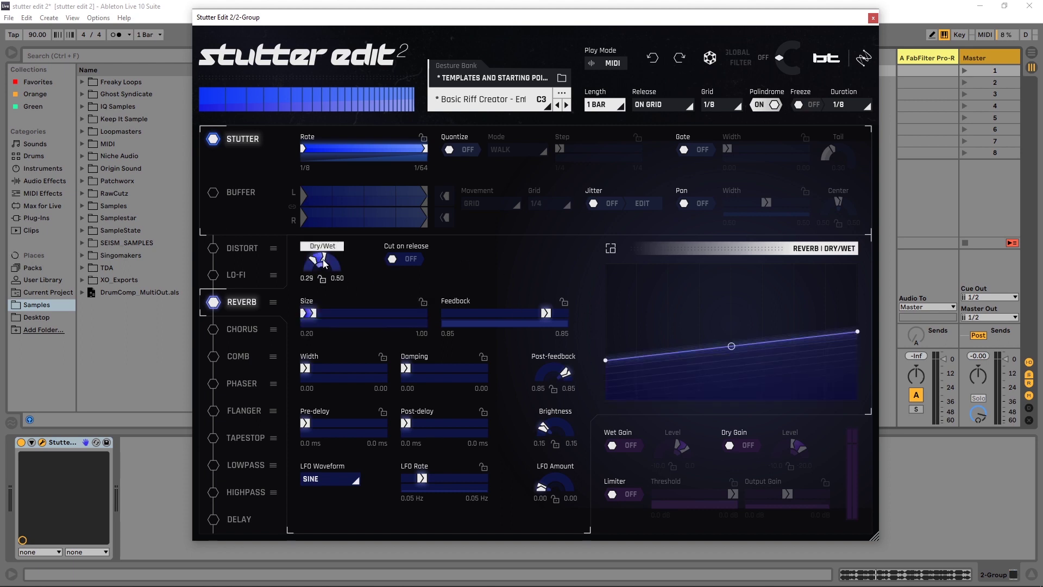
pyautogui.moveTo(617, 361); pyautogui.dragTo(613, 400)
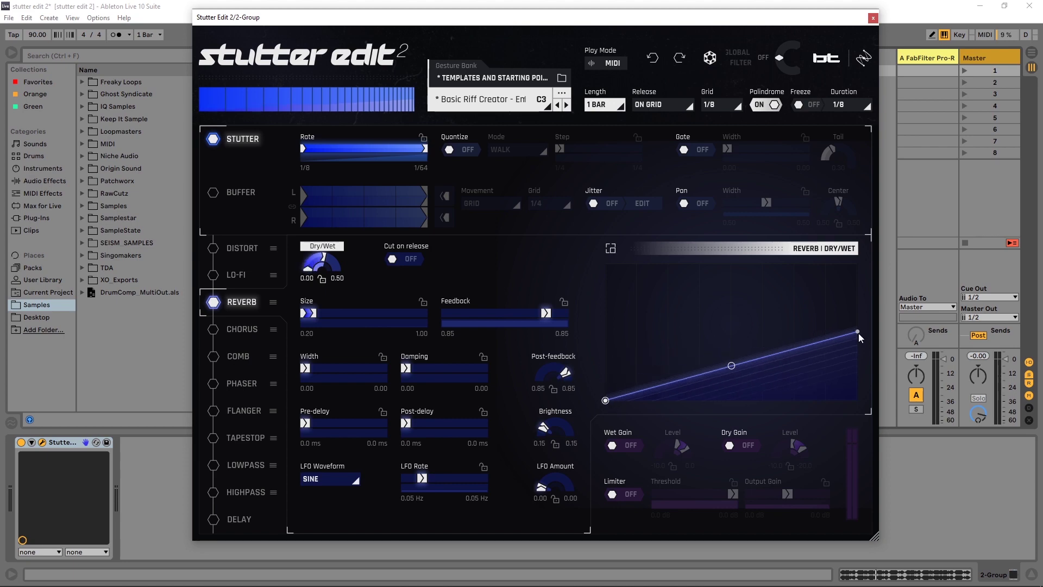
pyautogui.moveTo(859, 333)
pyautogui.mouseDown()
pyautogui.moveTo(858, 263)
pyautogui.moveTo(858, 320)
pyautogui.moveTo(870, 334)
pyautogui.mouseUp()
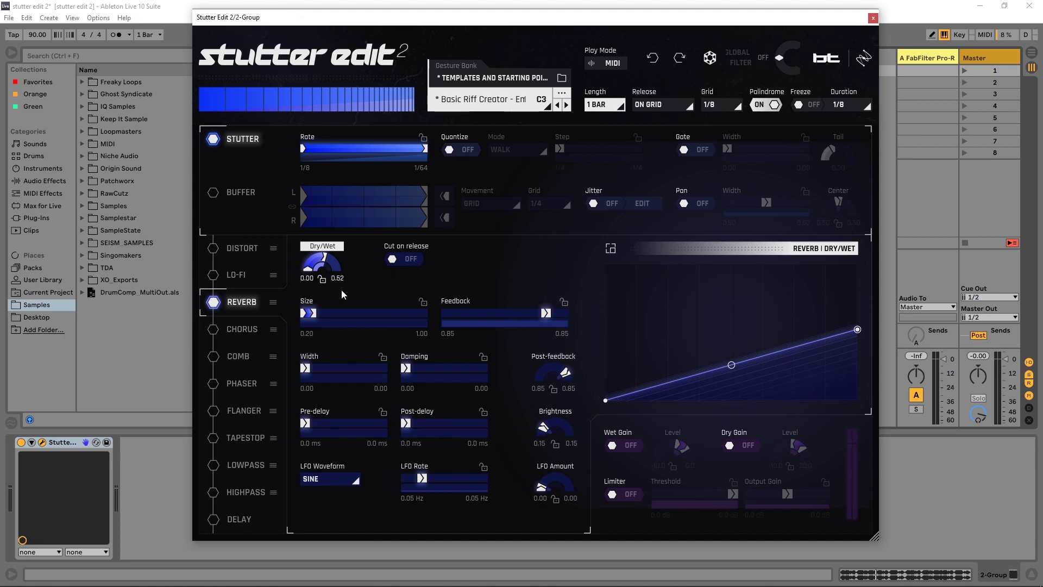
# Step: Lock Reverb Dry/Wet at a constant 1.00 and start playback to audition it
pyautogui.click(323, 279)
pyautogui.moveTo(334, 255); pyautogui.dragTo(337, 228)
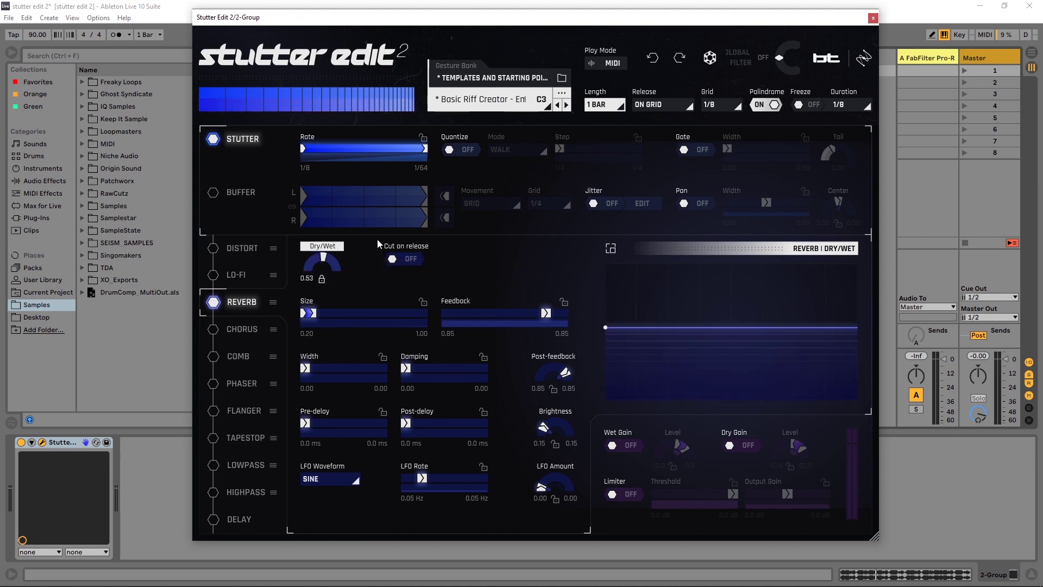
pyautogui.press('space')
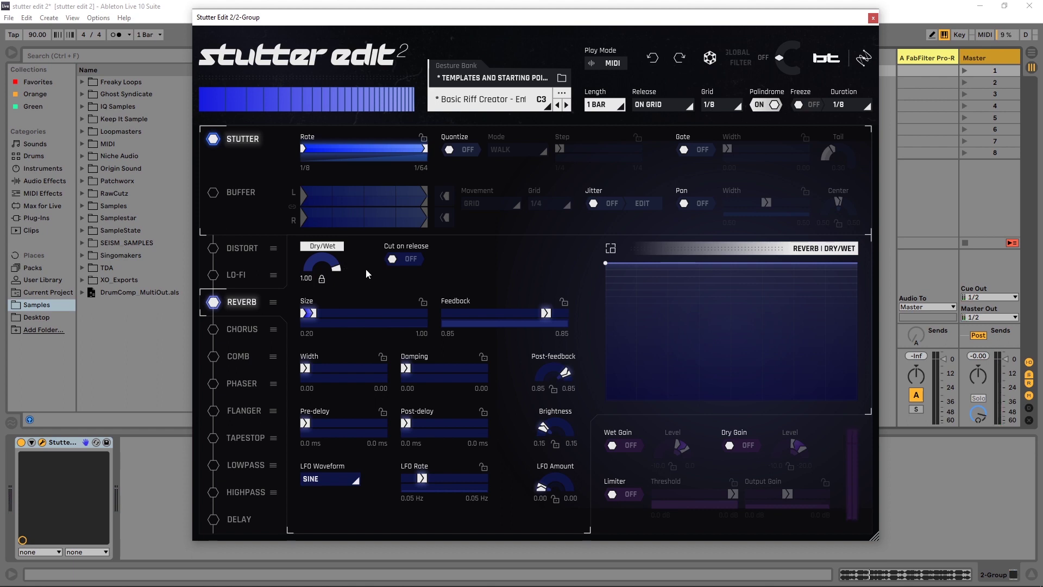
# Step: Shape Reverb Dry/Wet to rise exponentially from 0.00 to 1.00, holding full wet with an added point
pyautogui.moveTo(338, 275); pyautogui.dragTo(328, 289)
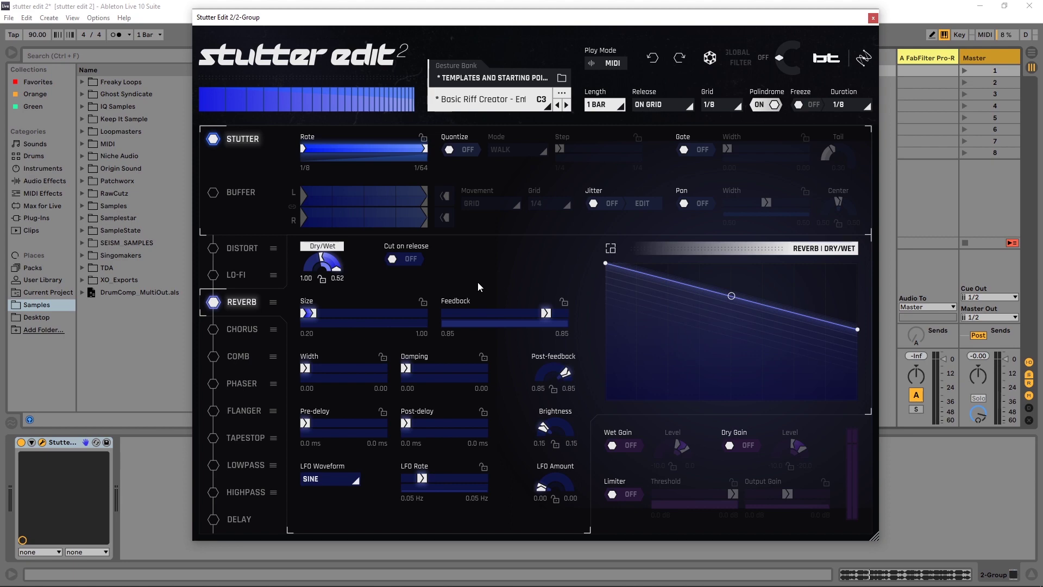
pyautogui.moveTo(321, 260); pyautogui.dragTo(605, 400)
pyautogui.moveTo(856, 314); pyautogui.dragTo(823, 263)
pyautogui.click(830, 277)
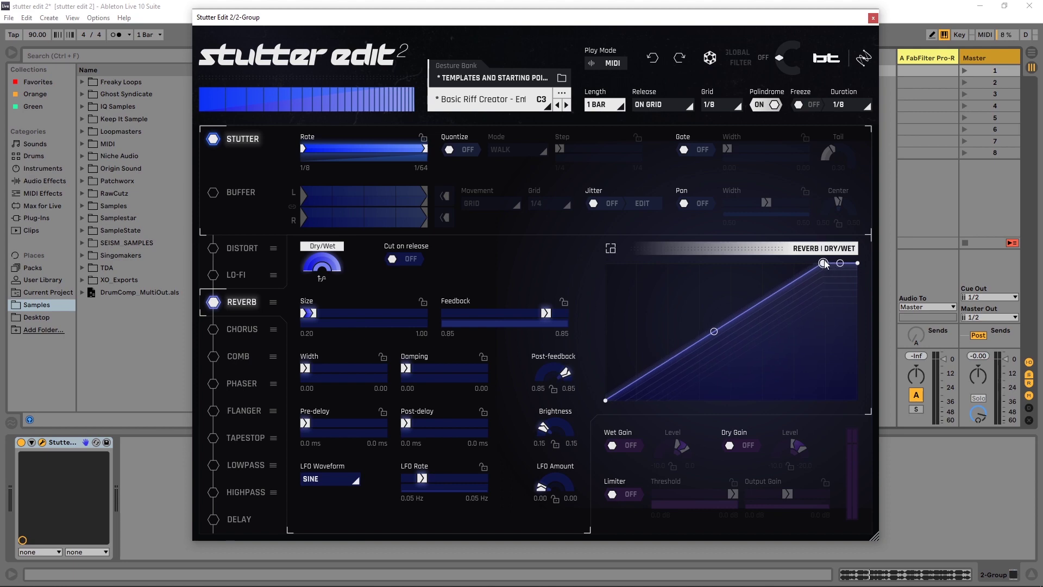
pyautogui.moveTo(708, 331); pyautogui.dragTo(726, 363)
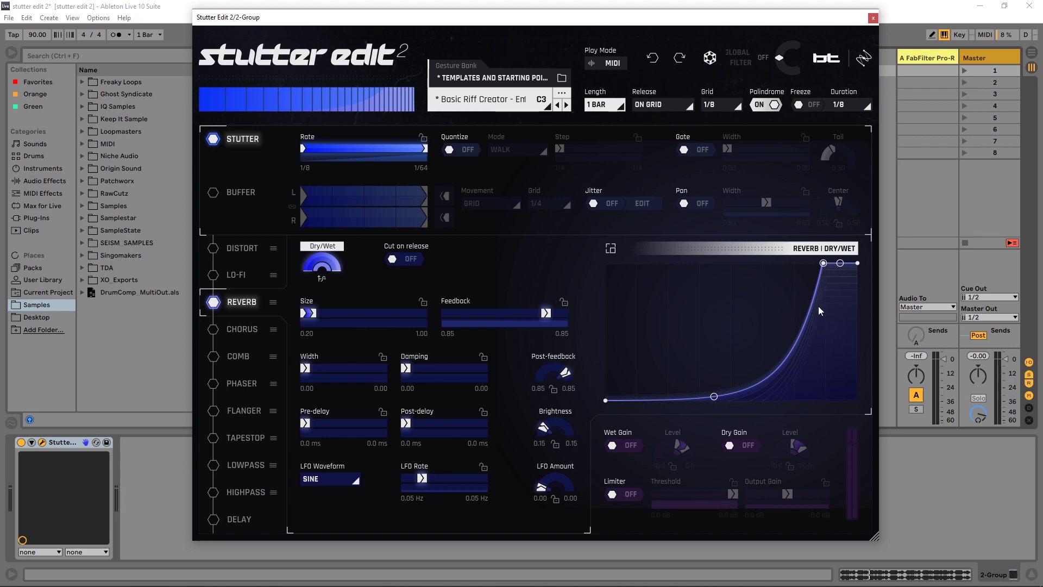
# Step: Ramp Reverb Size from 4.26 to 11.20 and expand its curve into the full editor
pyautogui.moveTo(314, 314); pyautogui.dragTo(390, 313)
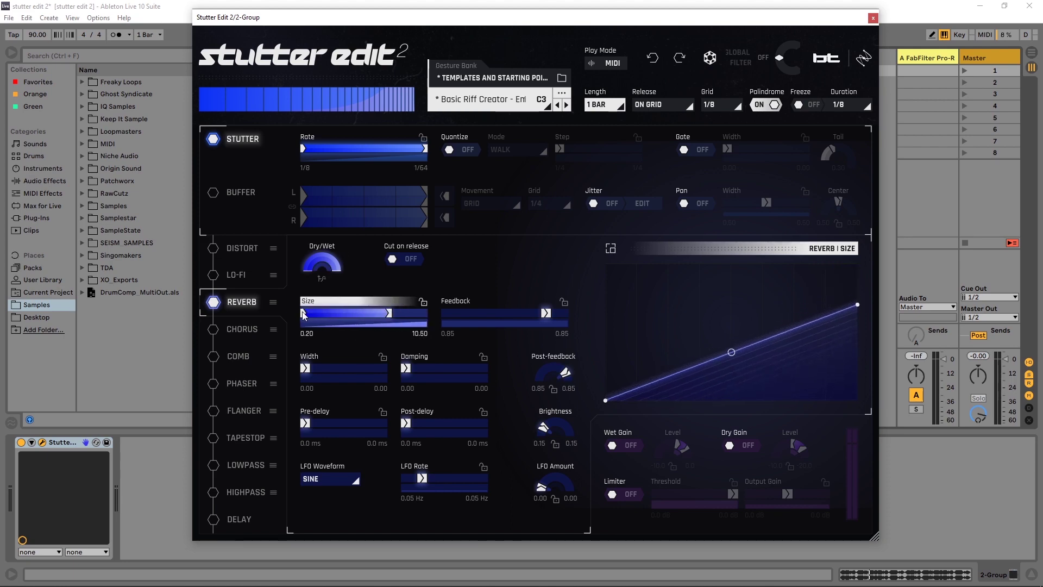
pyautogui.moveTo(303, 314); pyautogui.dragTo(333, 319)
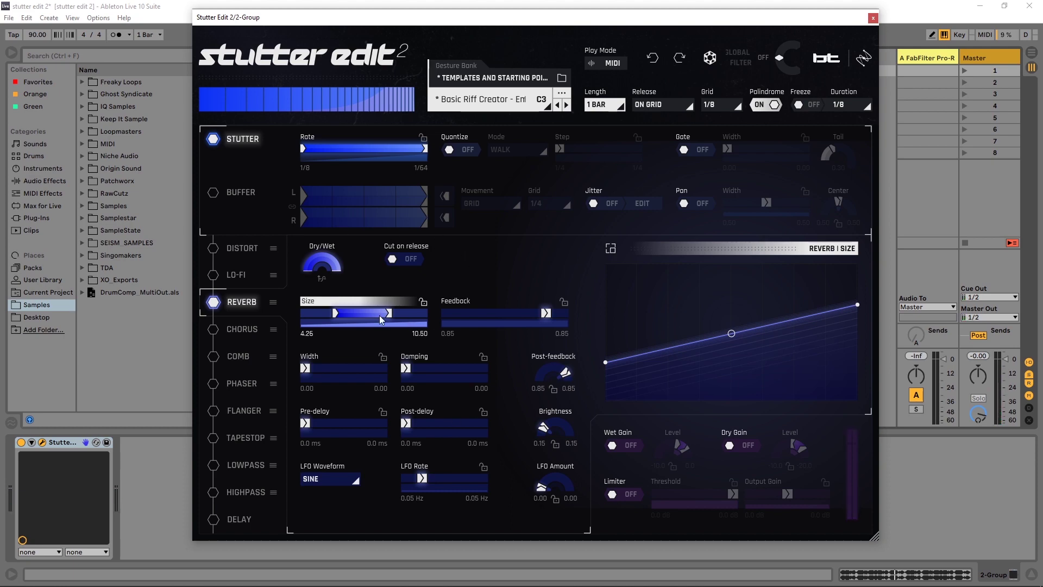
pyautogui.moveTo(388, 313); pyautogui.dragTo(394, 313)
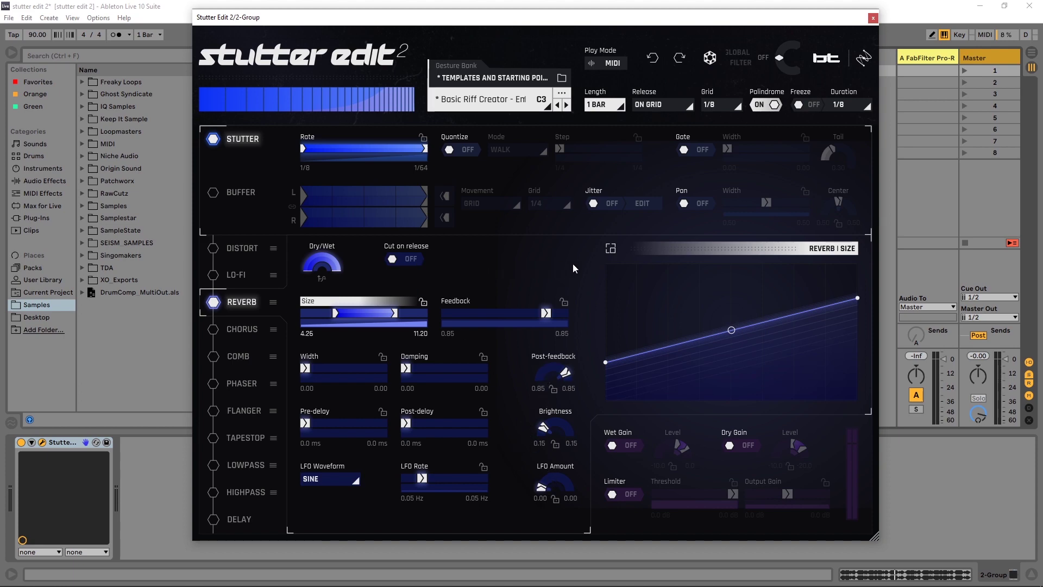
pyautogui.click(609, 248)
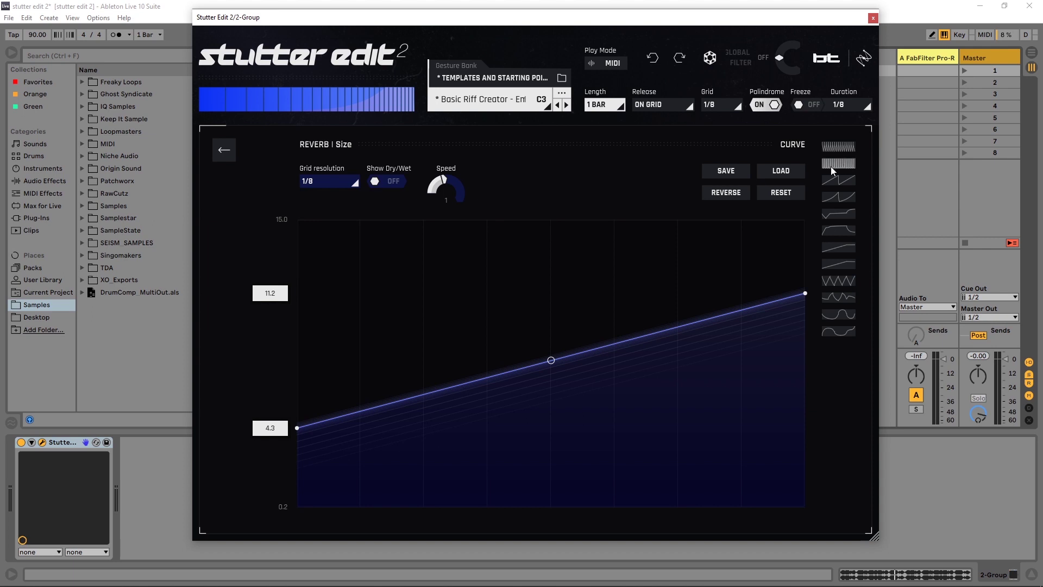
# Step: Leave the Size curve editor and raise the Reverb Size range top to 15.00
pyautogui.click(224, 151)
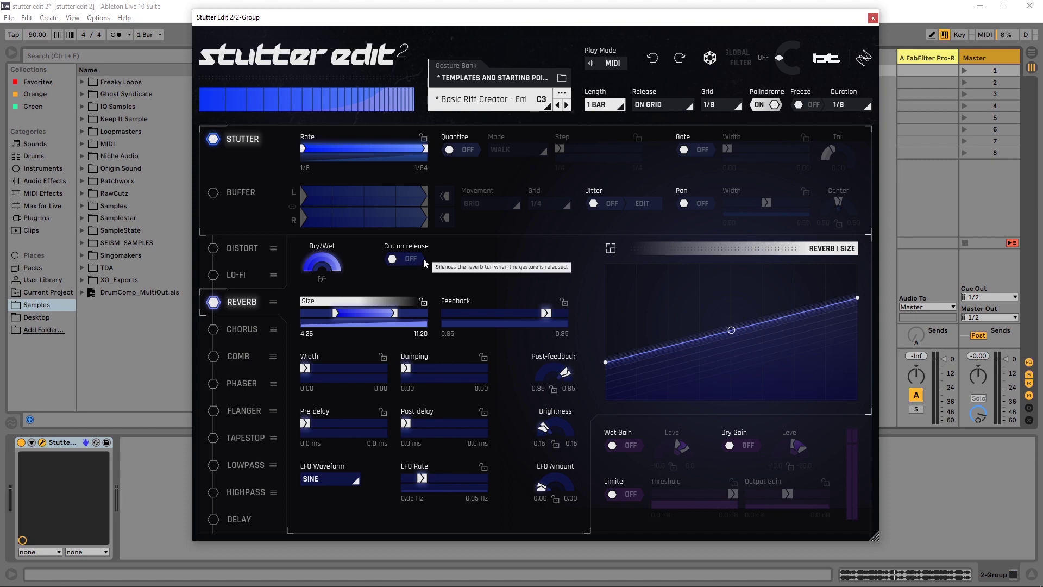
pyautogui.moveTo(396, 315); pyautogui.dragTo(448, 314)
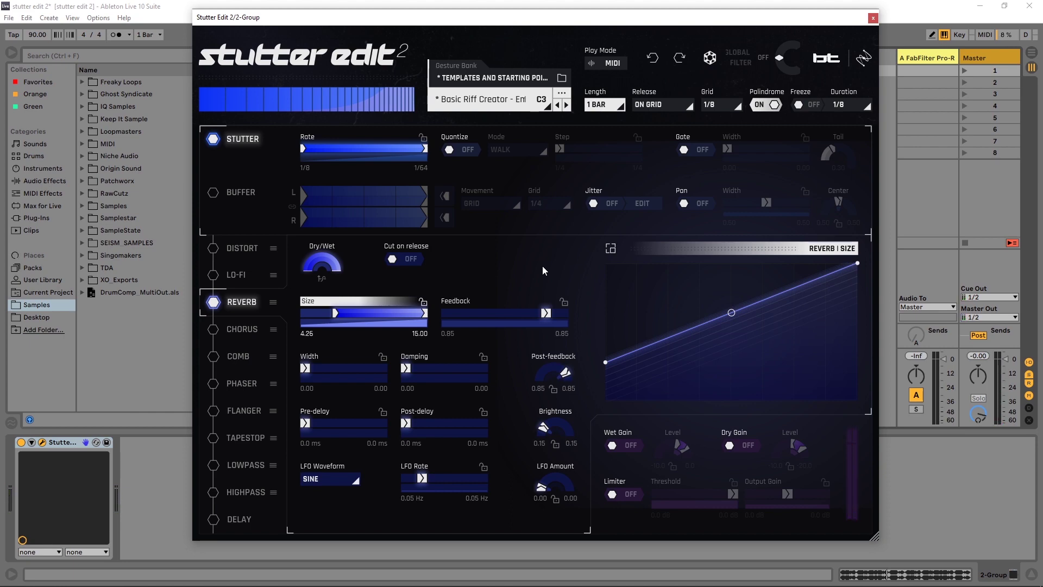
# Step: Turn Reverb cut on release on, keep release mode at ON GRID, then switch cut on release off
pyautogui.click(411, 261)
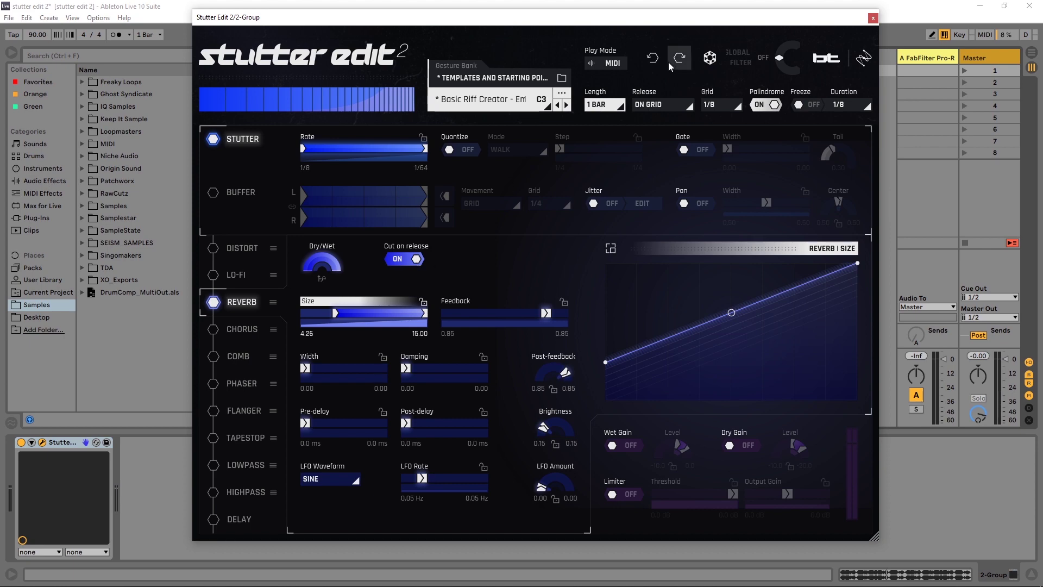
pyautogui.click(666, 103)
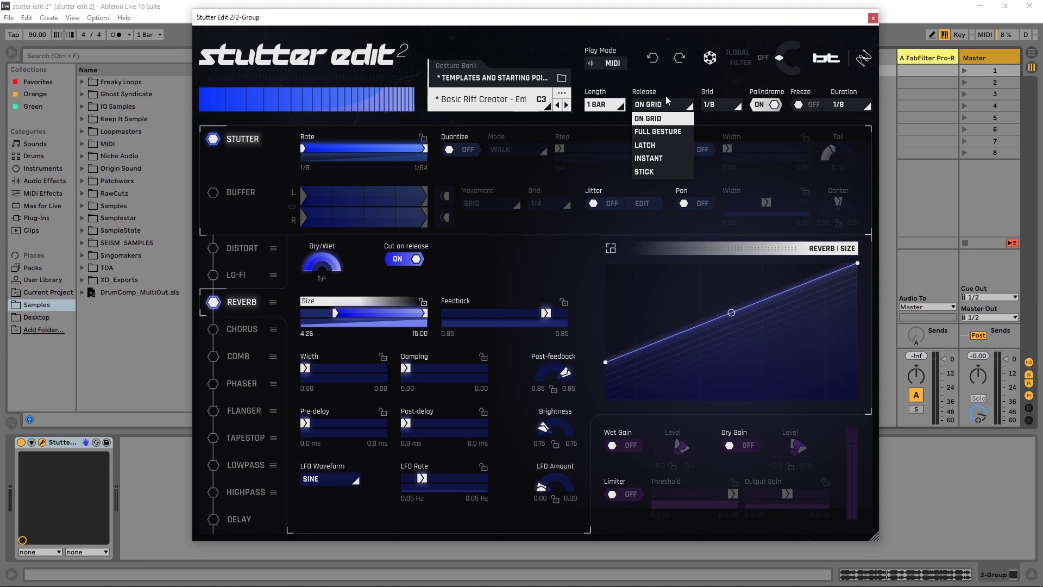
pyautogui.click(648, 119)
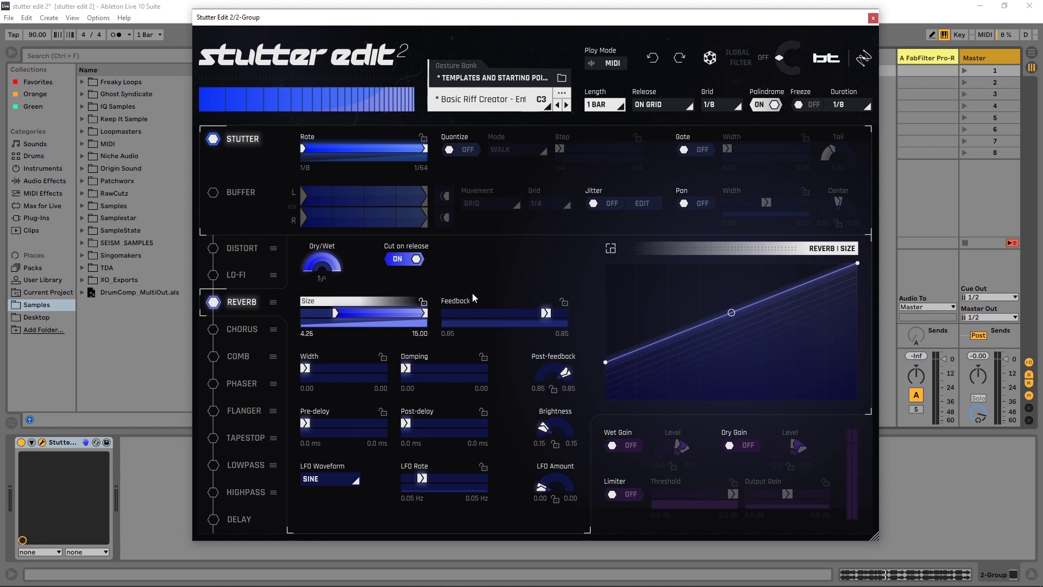
pyautogui.click(406, 262)
# Step: Enable the Delay module and give Left Dry/Wet a steeply rising envelope
pyautogui.click(239, 519)
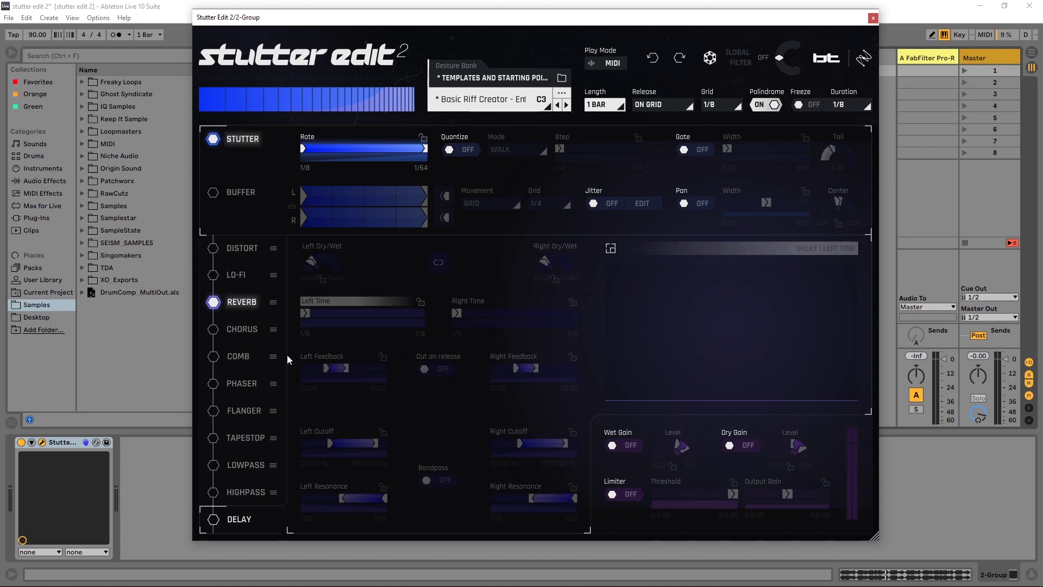
pyautogui.click(213, 519)
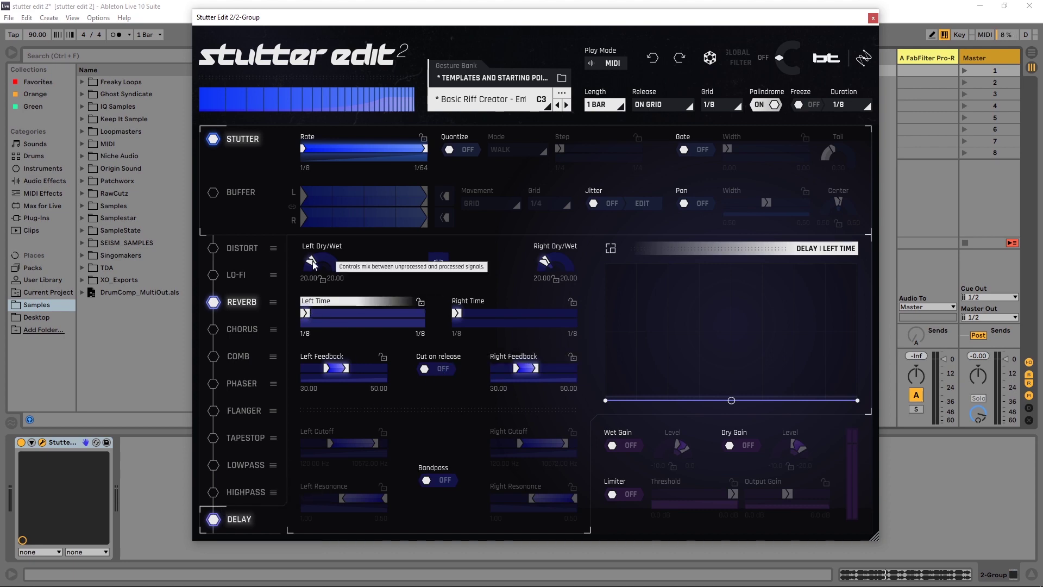
pyautogui.moveTo(313, 262); pyautogui.dragTo(314, 252)
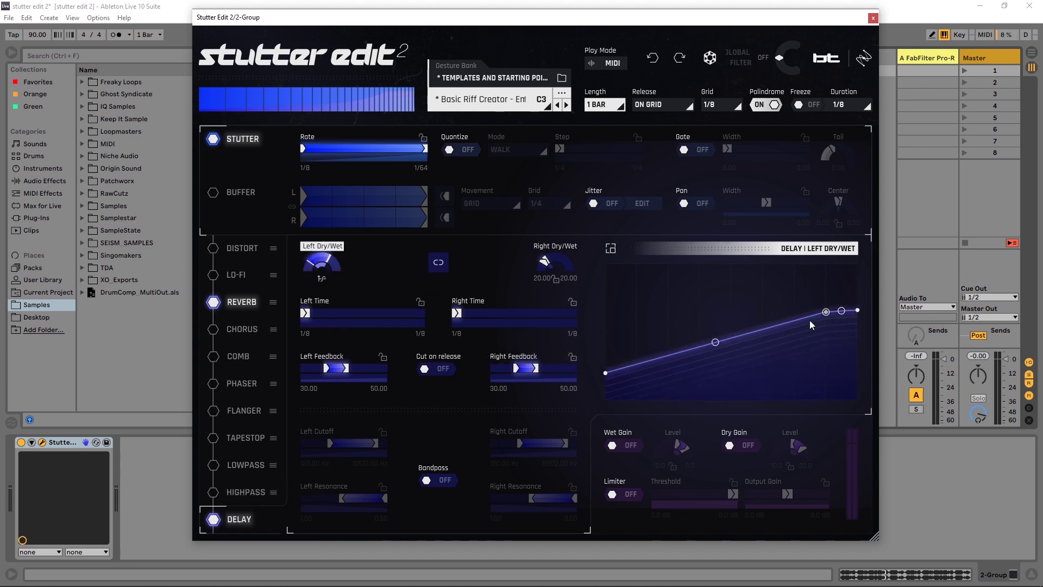
pyautogui.moveTo(734, 339); pyautogui.dragTo(717, 391)
# Step: Ramp Delay Left and Right Time from 1/8 to 1/16 and turn on cut on release
pyautogui.click(482, 318)
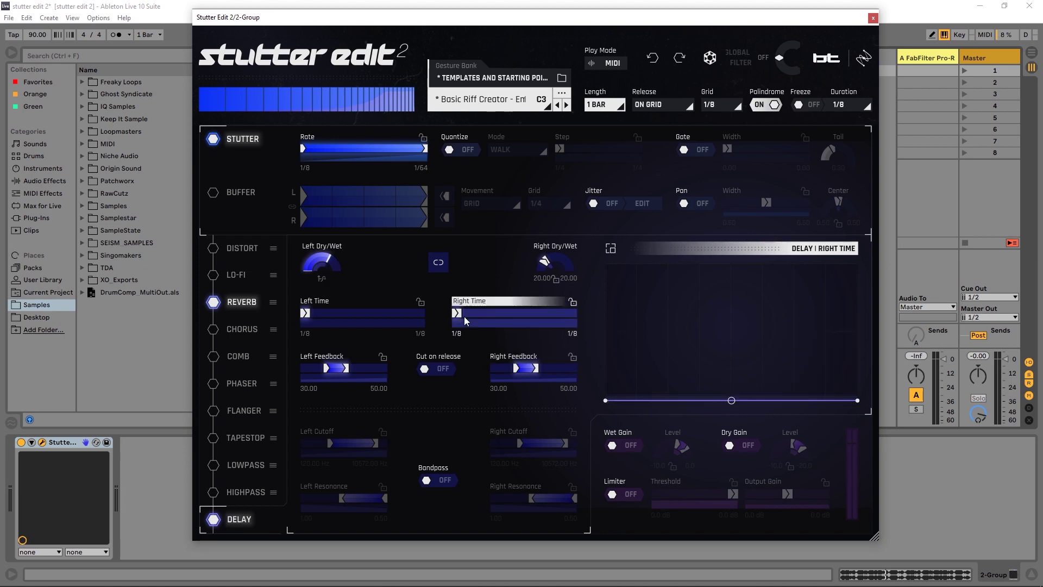
pyautogui.moveTo(481, 316); pyautogui.dragTo(517, 316)
pyautogui.click(391, 320)
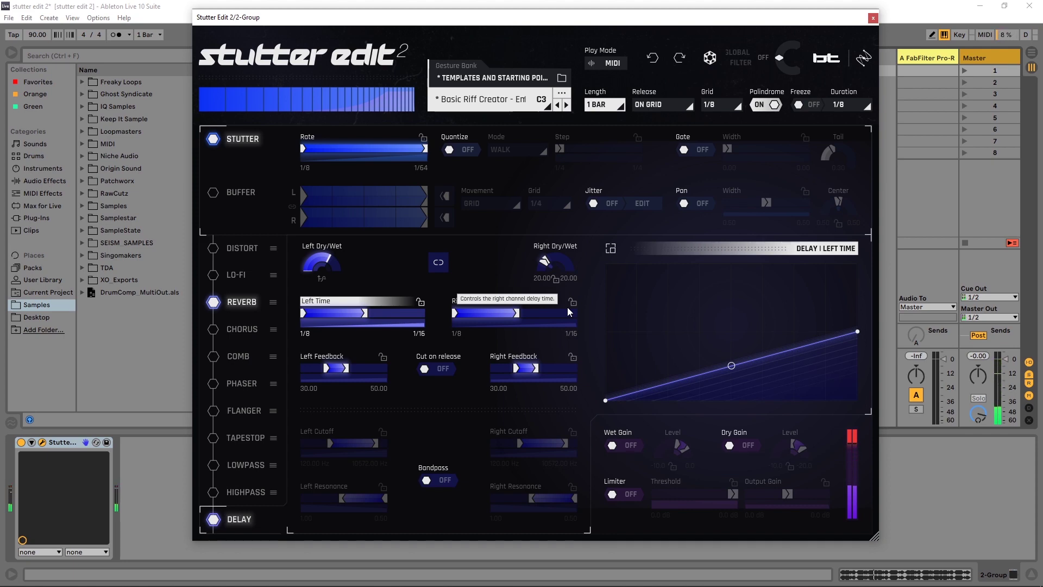
pyautogui.click(444, 370)
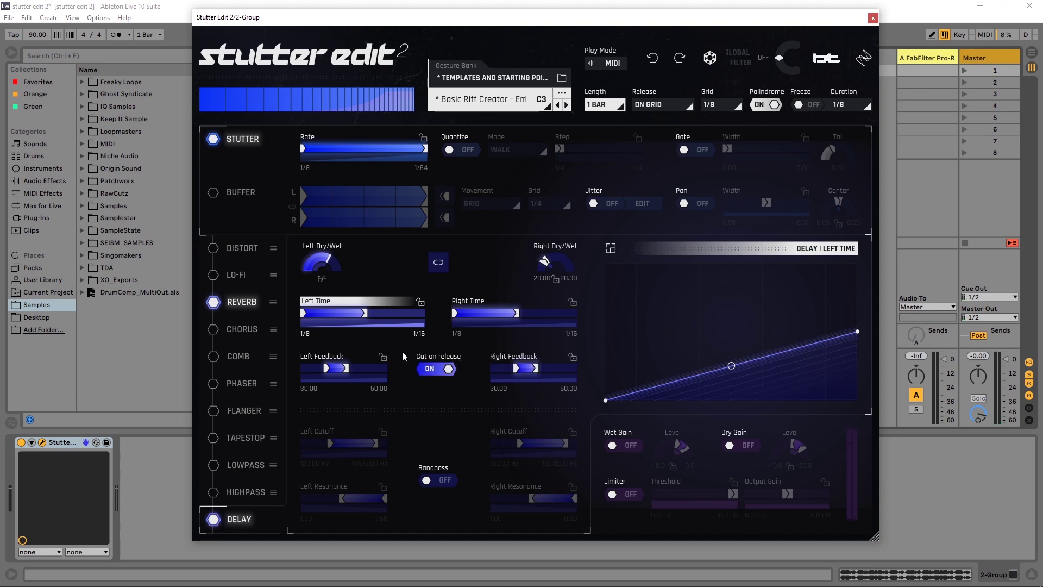
# Step: Turn on Reverb cut on release, then view the Lo-fi and Highpass module pages
pyautogui.click(241, 305)
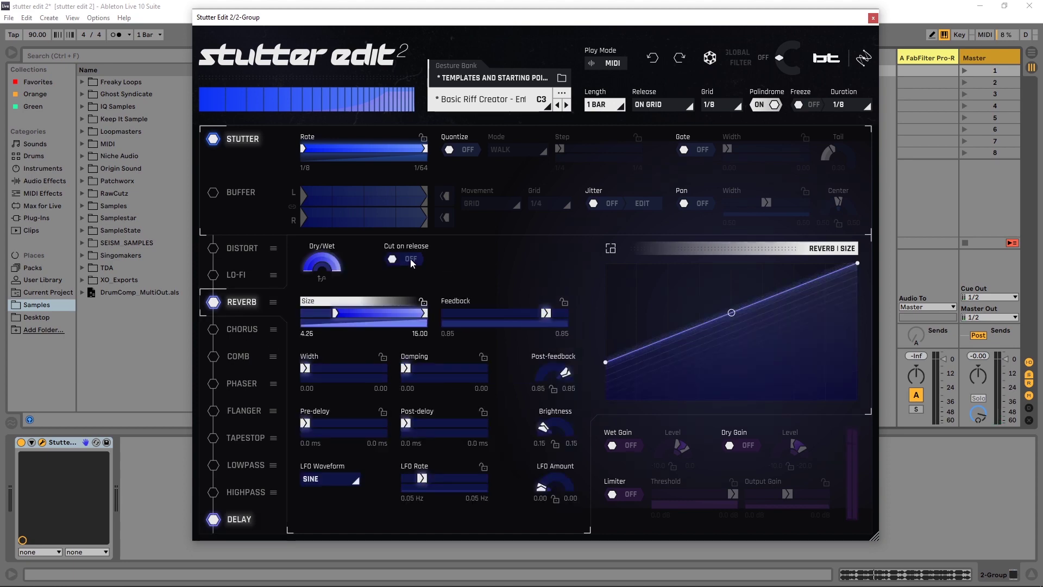
pyautogui.click(410, 258)
pyautogui.click(241, 274)
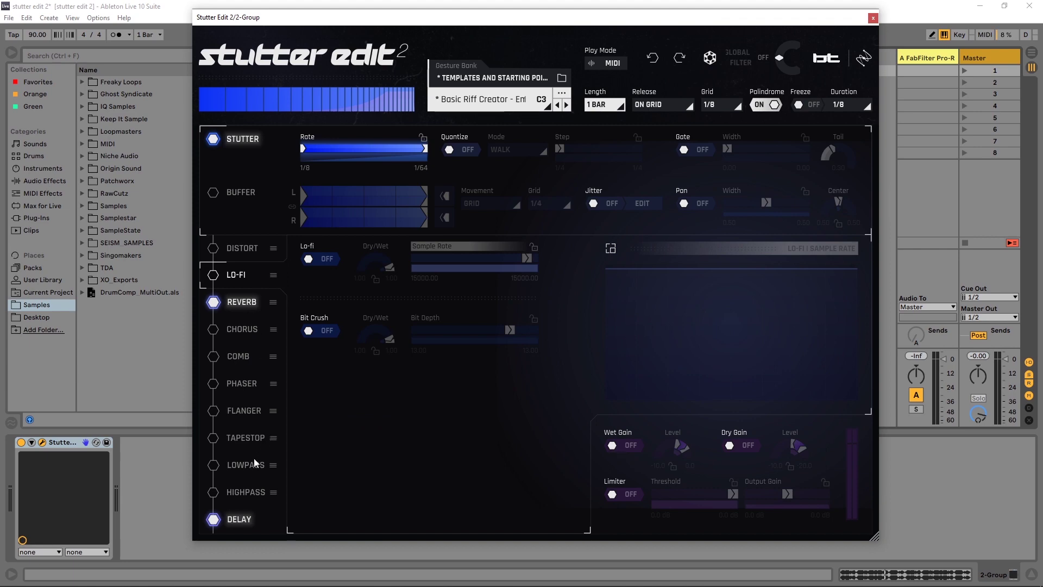
pyautogui.click(245, 493)
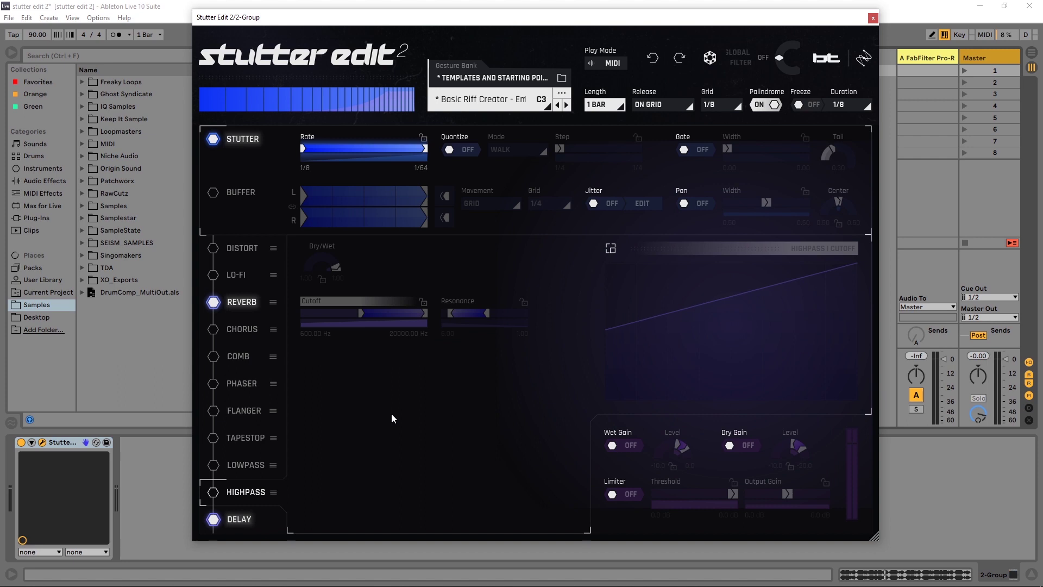
# Step: Enable Highpass with cutoff ramping 40.21 Hz to 519.63 Hz and resonance fixed at 0.45
pyautogui.click(211, 495)
pyautogui.moveTo(616, 328); pyautogui.dragTo(606, 382)
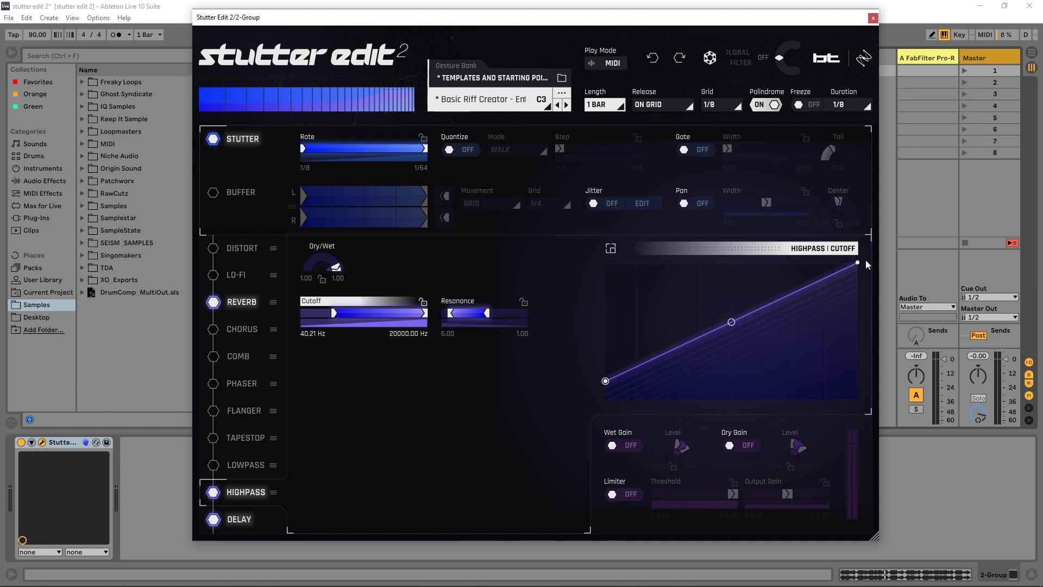
pyautogui.moveTo(864, 261); pyautogui.dragTo(873, 333)
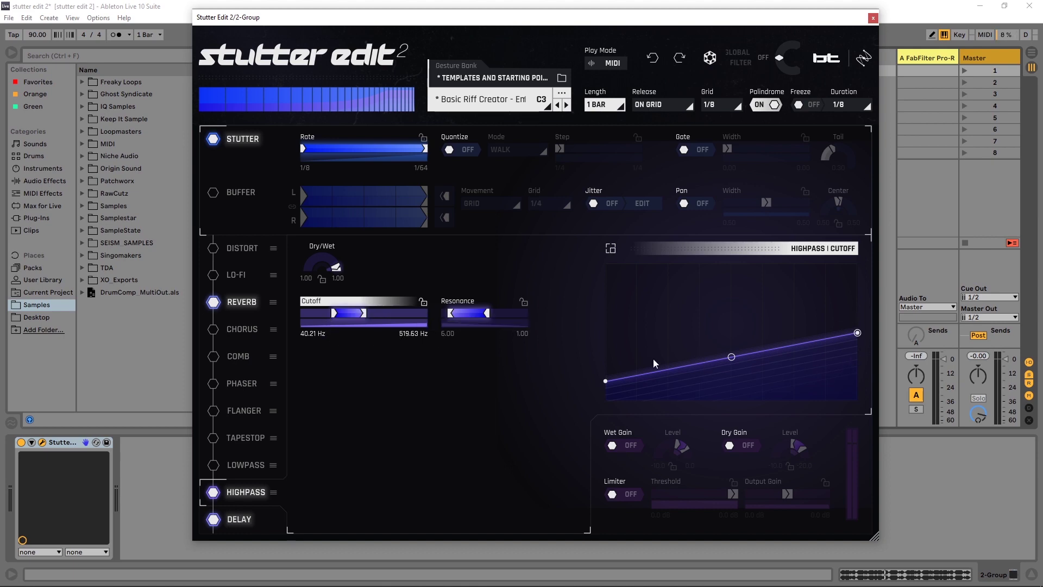
pyautogui.click(524, 302)
pyautogui.moveTo(488, 315); pyautogui.dragTo(451, 312)
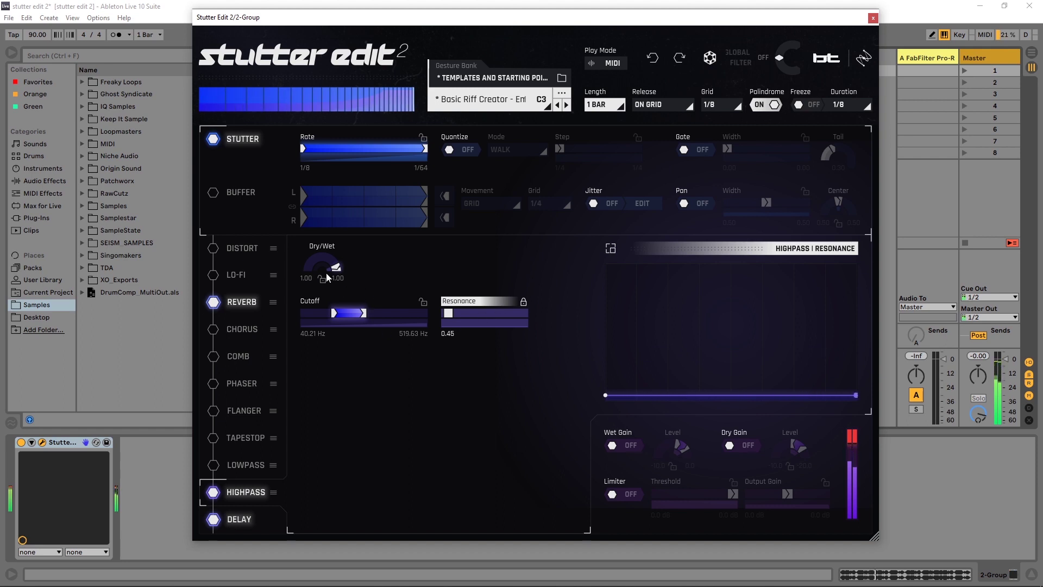
# Step: Reshape the Highpass cutoff ramp to rise from its lowest start up to 20000 Hz
pyautogui.click(354, 312)
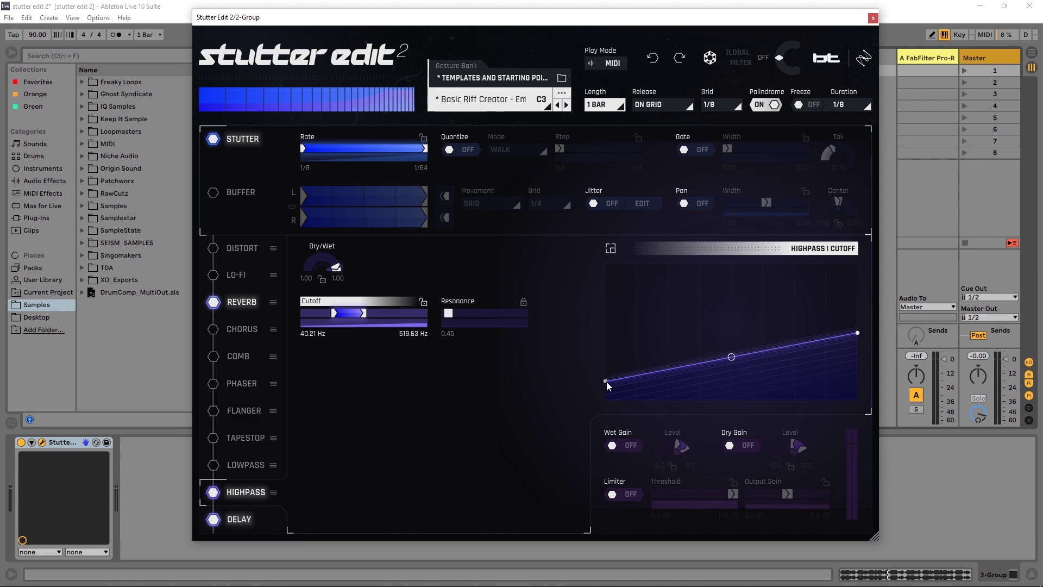
pyautogui.moveTo(606, 381); pyautogui.dragTo(605, 348)
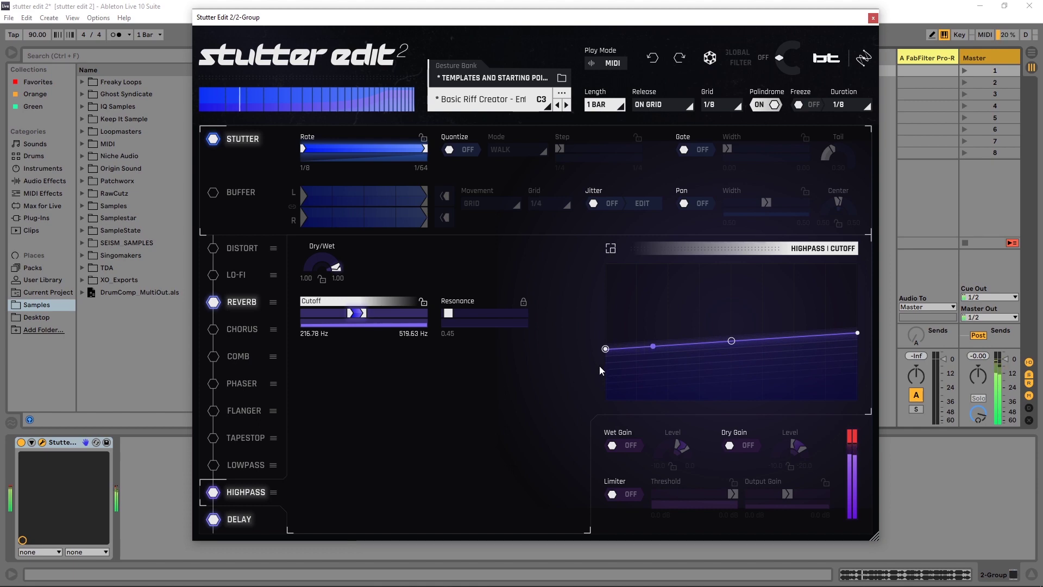
pyautogui.moveTo(608, 351); pyautogui.dragTo(623, 268)
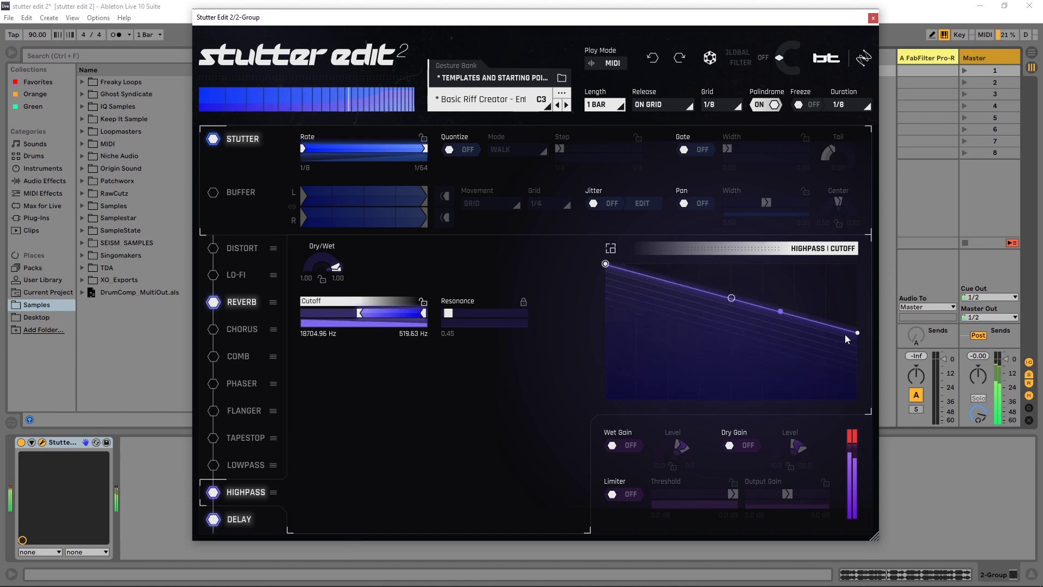
pyautogui.moveTo(859, 332); pyautogui.dragTo(859, 237)
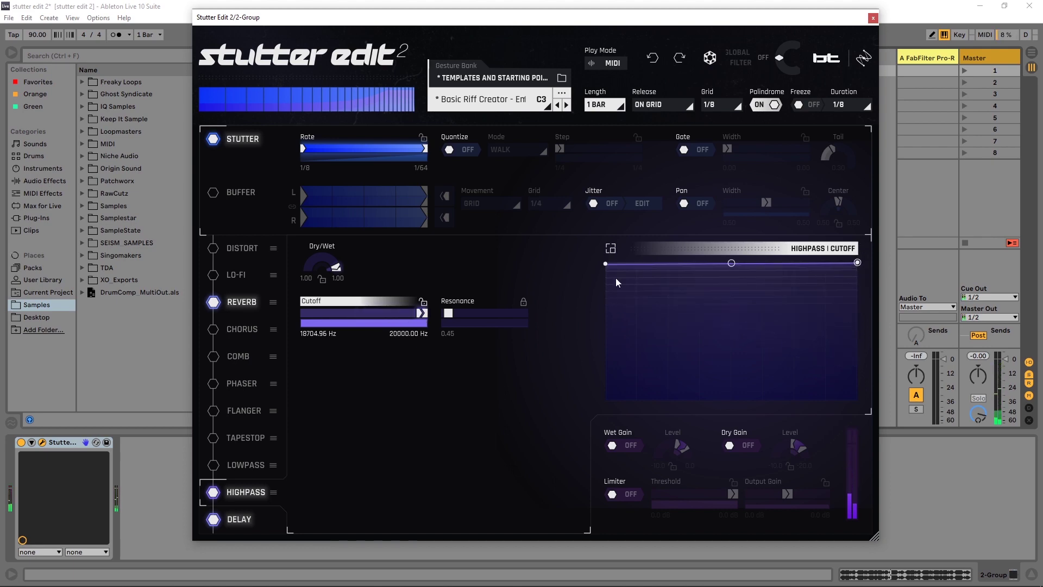
pyautogui.moveTo(606, 265); pyautogui.dragTo(606, 401)
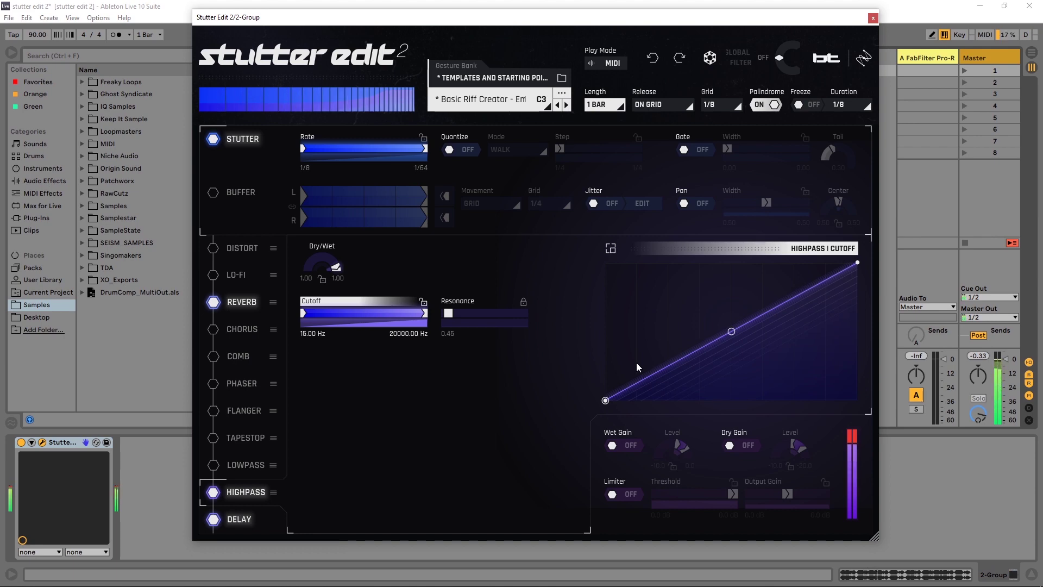
# Step: Start the cutoff ramp at 28.21 Hz, enable the Limiter, and end the ramp at 329.25 Hz
pyautogui.moveTo(606, 401); pyautogui.dragTo(606, 389)
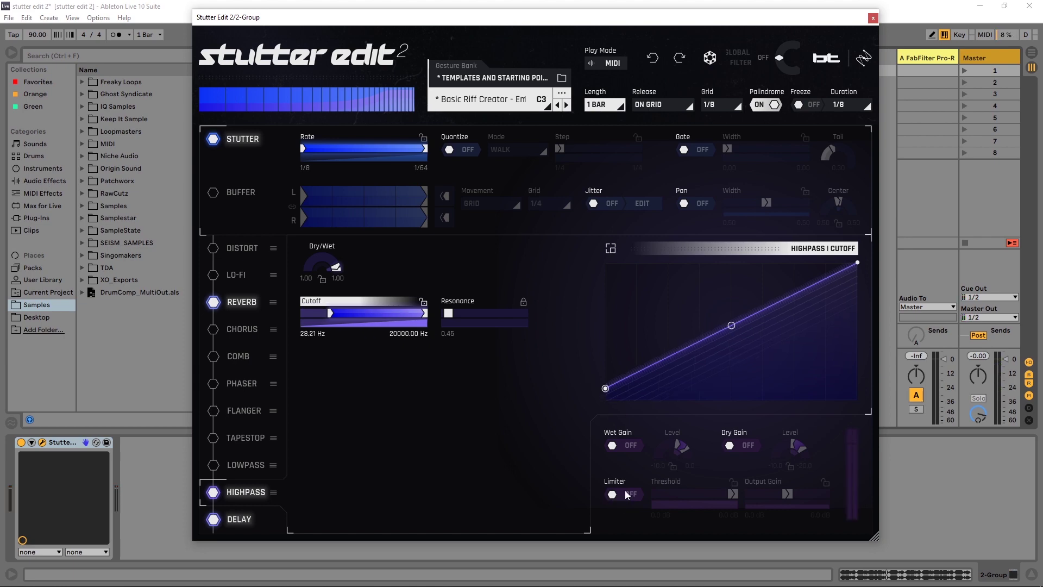
pyautogui.click(625, 497)
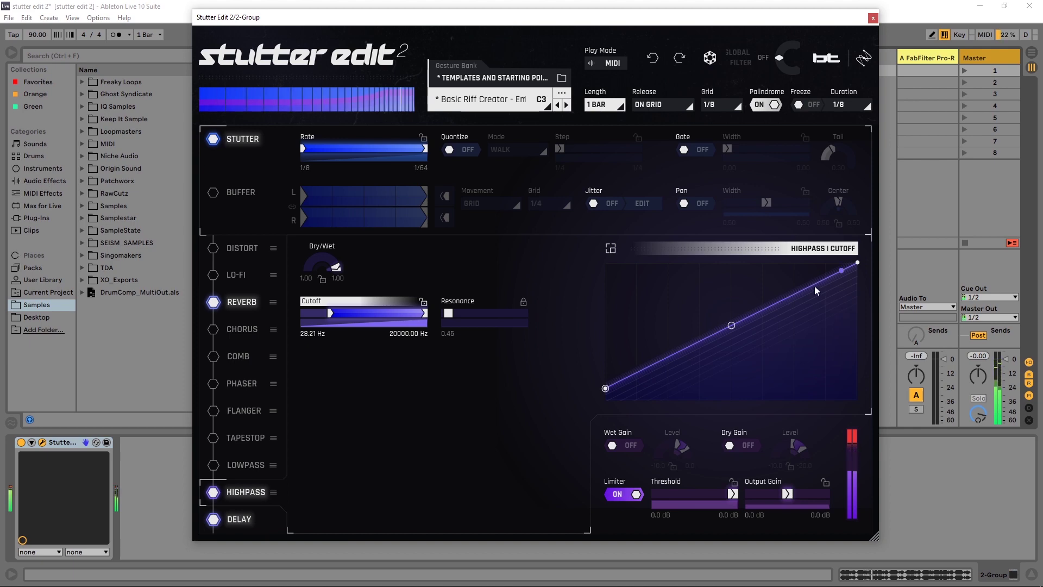
pyautogui.moveTo(857, 263); pyautogui.dragTo(863, 340)
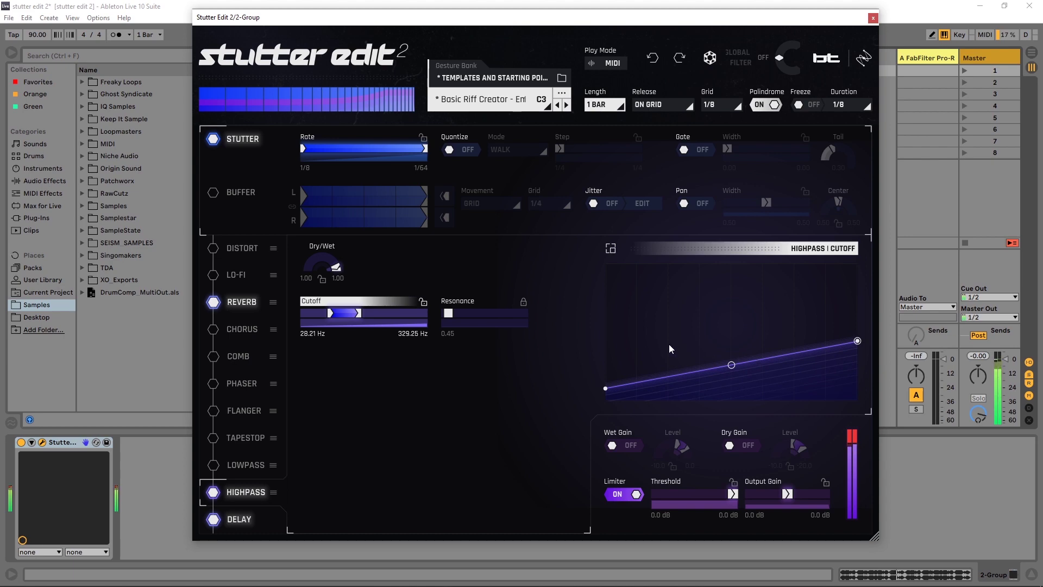